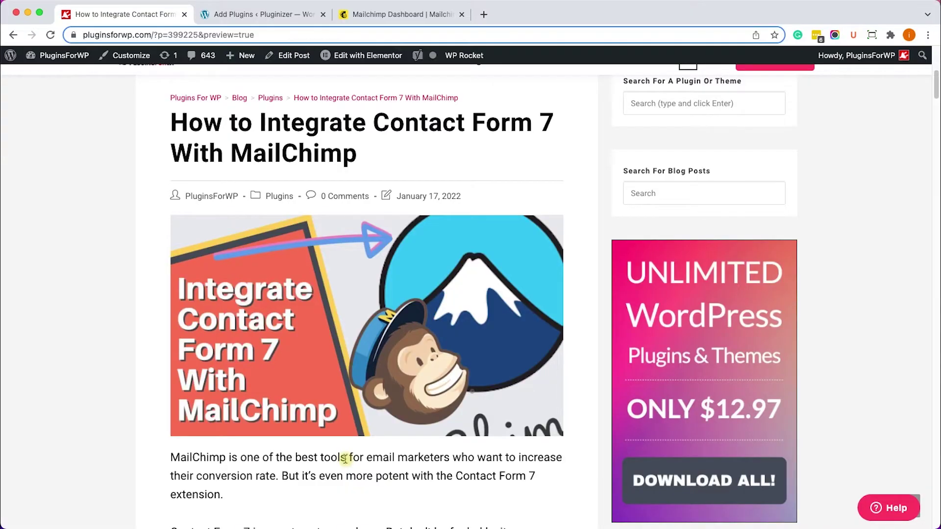
- Return to the WordPress Add Plugins tab showing the mc4wp search results
{"action": "left_click", "coordinate": [235, 19]}
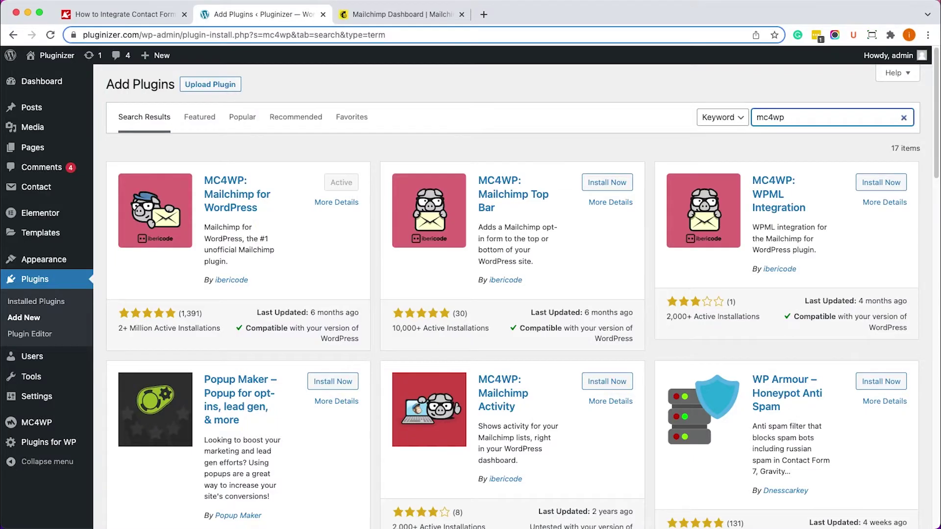
- Open the MC4WP > Mailchimp API Settings page, then switch to the Mailchimp dashboard
{"action": "mouse_move", "coordinate": [32, 426]}
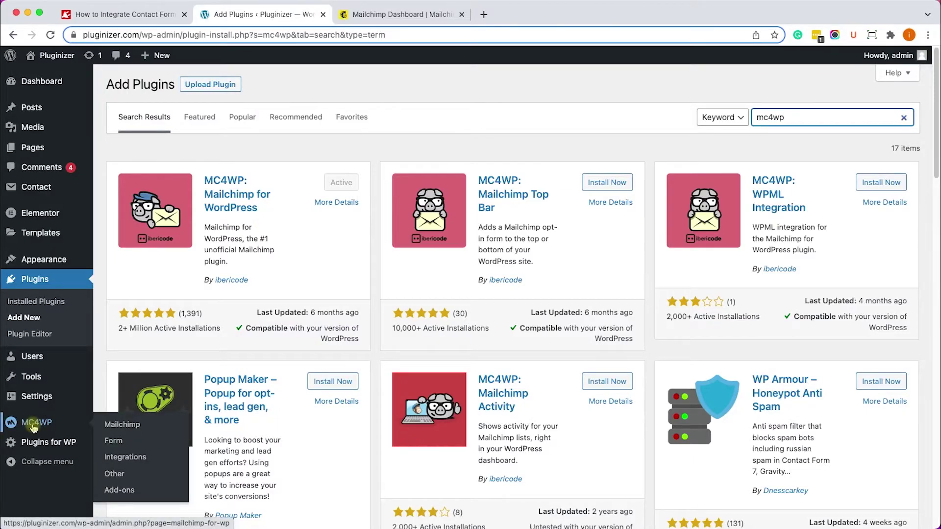
{"action": "left_click", "coordinate": [123, 425]}
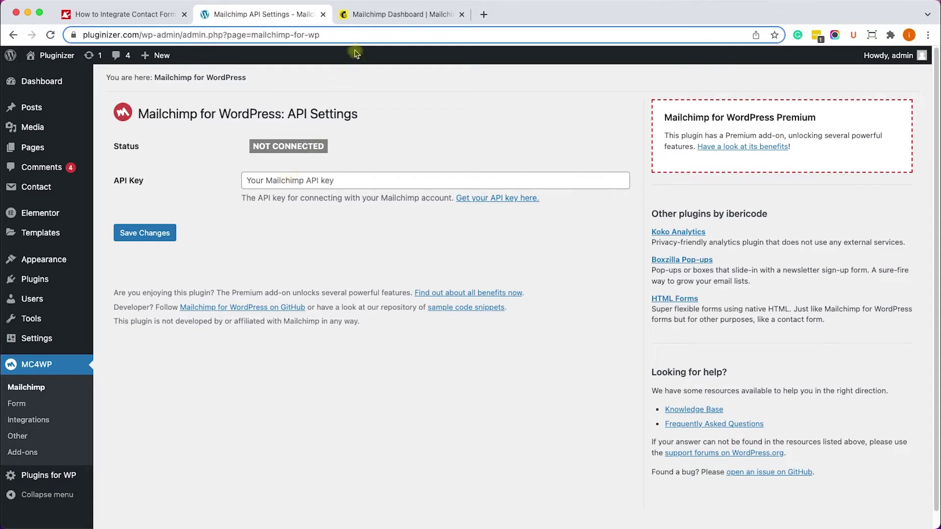
{"action": "left_click", "coordinate": [373, 20]}
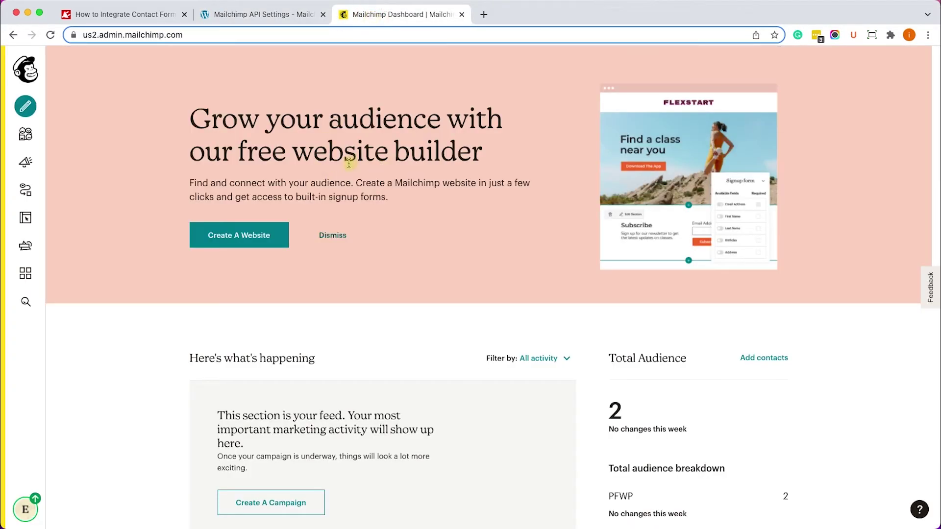
- Create a new key on the Mailchimp account's Extras > API keys page
{"action": "left_click", "coordinate": [24, 511]}
{"action": "left_click", "coordinate": [92, 401]}
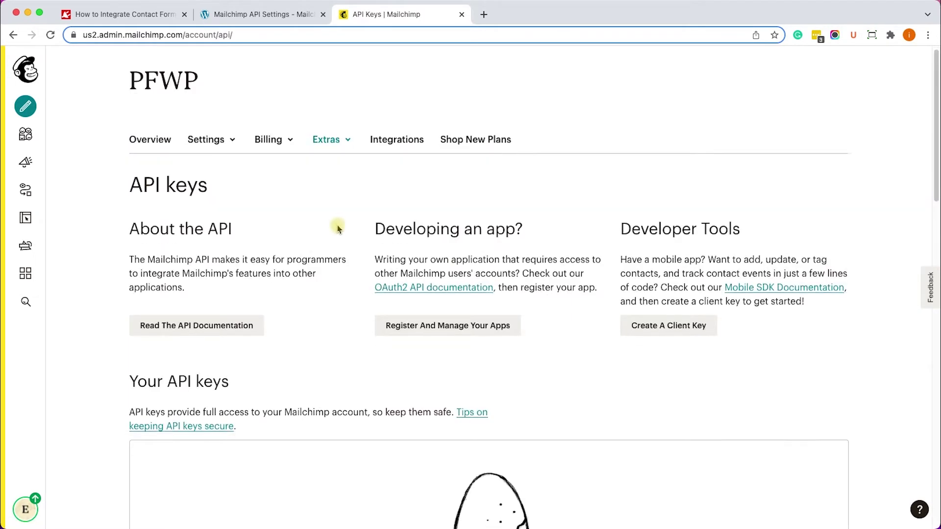
{"action": "scroll", "coordinate": [336, 230], "scroll_direction": "down", "scroll_amount": 5}
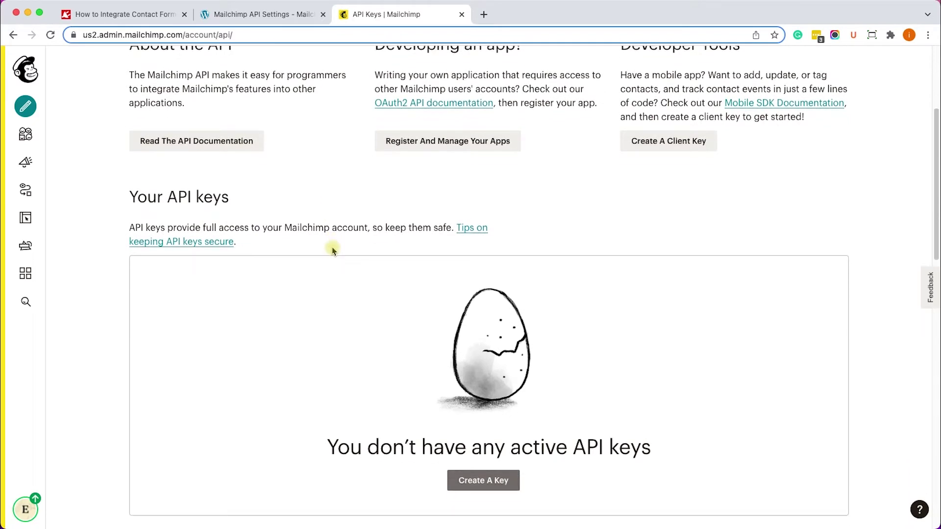
{"action": "left_click_drag", "start_coordinate": [96, 200], "coordinate": [387, 213]}
{"action": "left_click", "coordinate": [394, 214]}
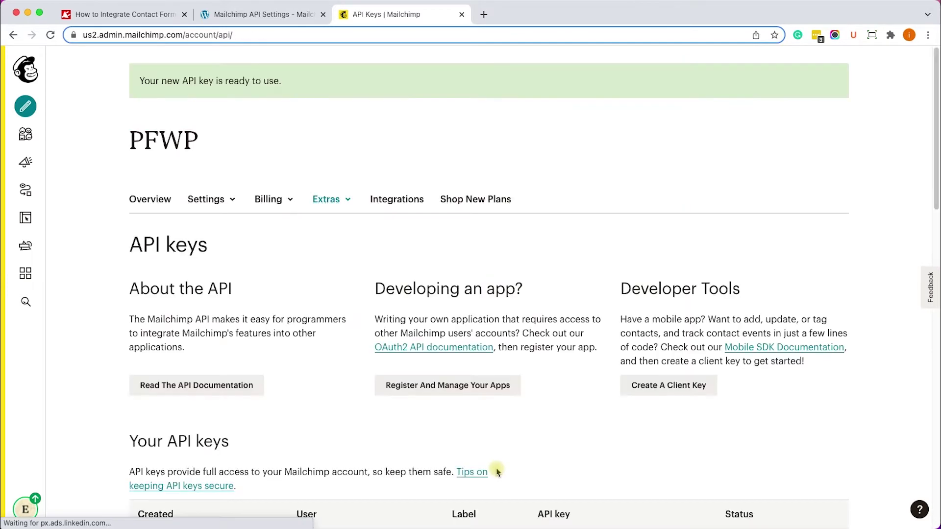
- Label the new Mailchimp API key 'Contact Form 7'
{"action": "scroll", "coordinate": [350, 330], "scroll_direction": "down", "scroll_amount": 5}
{"action": "scroll", "coordinate": [349, 331], "scroll_direction": "down", "scroll_amount": 3}
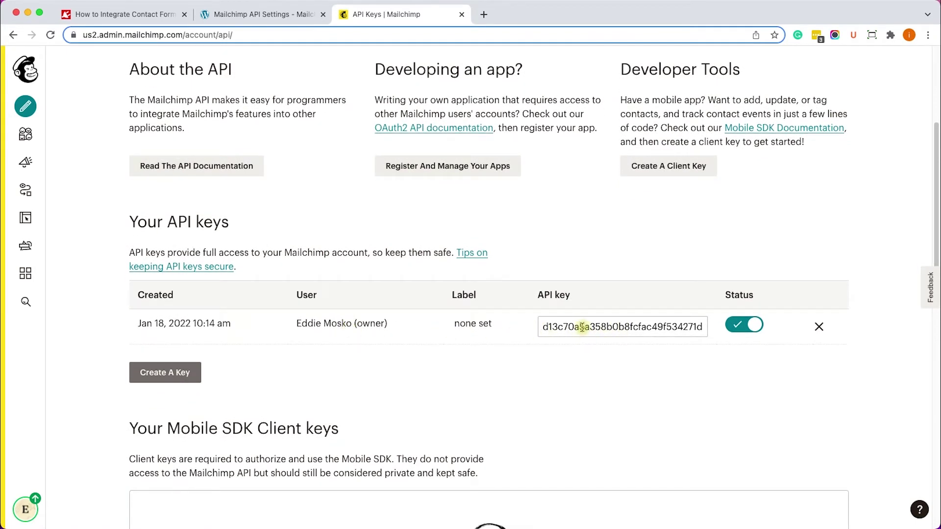
{"action": "left_click", "coordinate": [467, 324]}
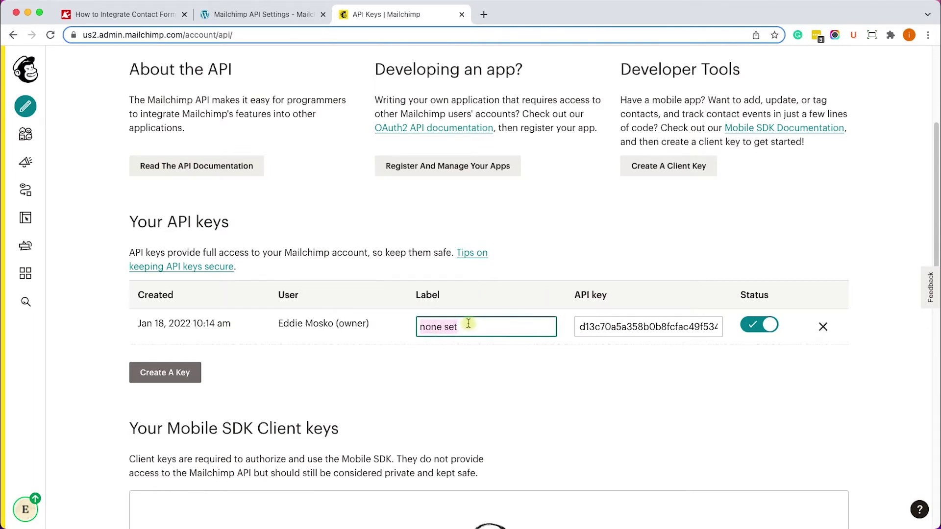
{"action": "type", "text": "Contact F"}
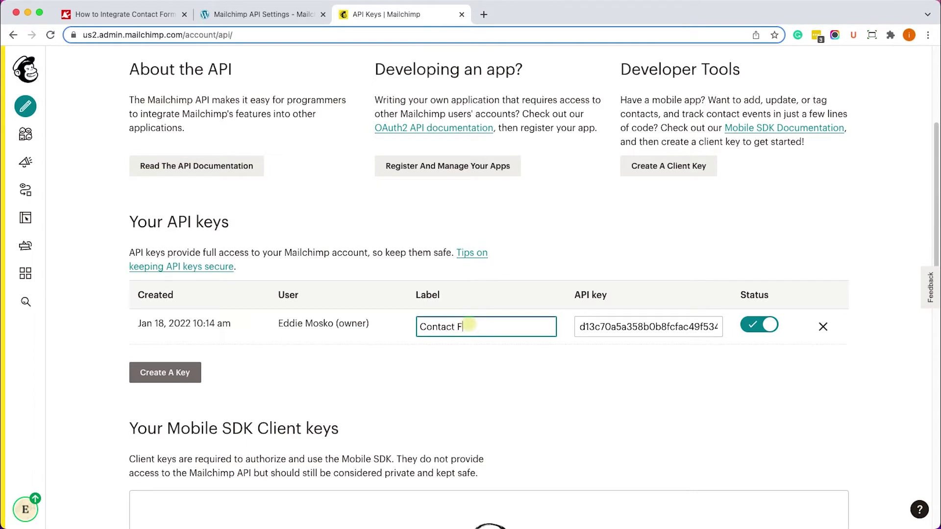
{"action": "type", "text": "orm 7"}
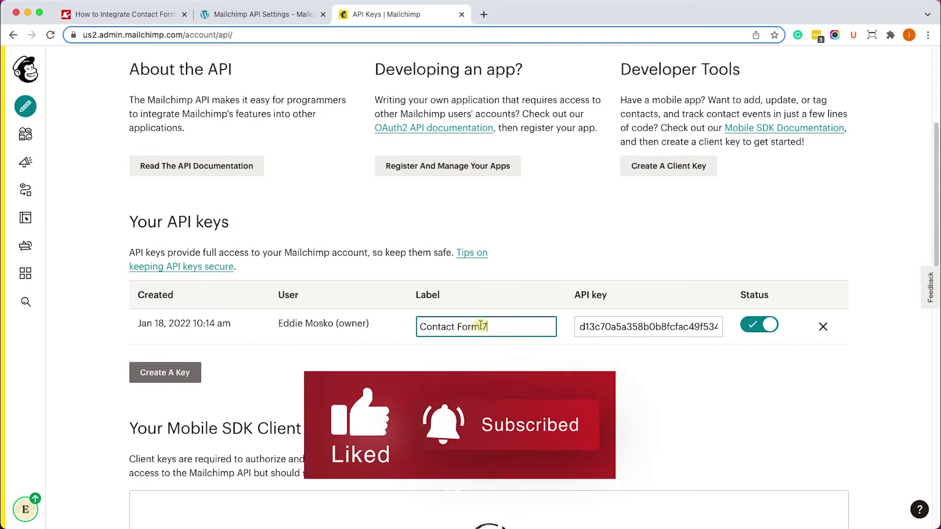
{"action": "key", "text": "Return"}
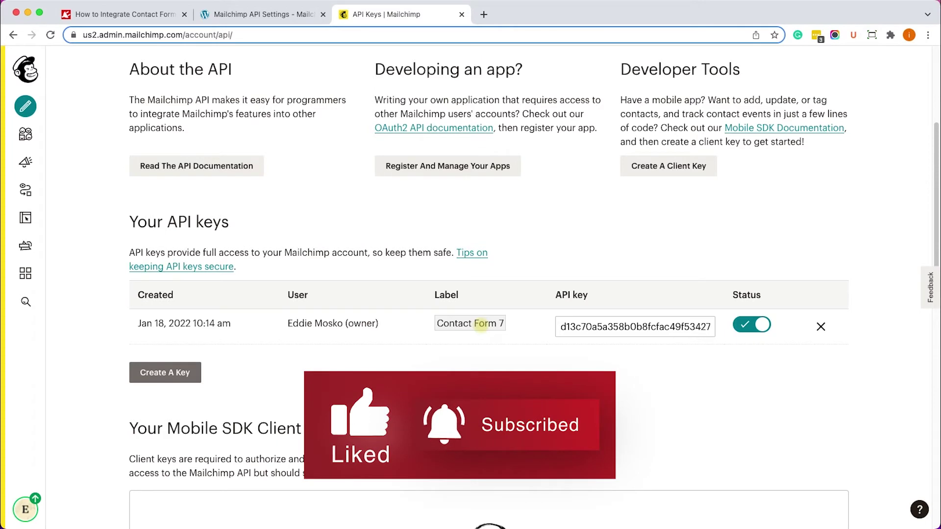
- Copy the new API key value to the clipboard
{"action": "left_click", "coordinate": [608, 328]}
{"action": "right_click", "coordinate": [607, 327]}
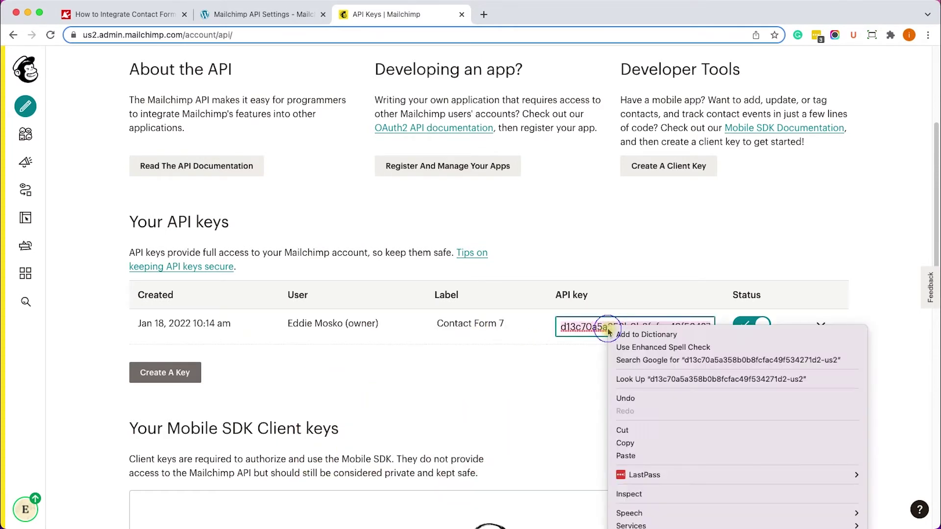
{"action": "left_click", "coordinate": [624, 439]}
{"action": "left_click", "coordinate": [594, 325]}
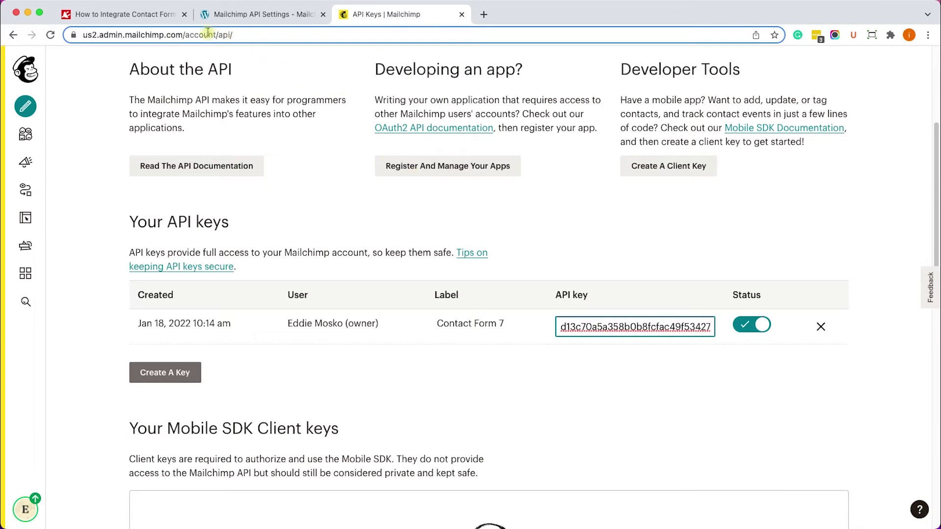
- Paste the Mailchimp API key into MC4WP's API Key field and save the changes
{"action": "left_click", "coordinate": [220, 10]}
{"action": "left_click", "coordinate": [374, 174]}
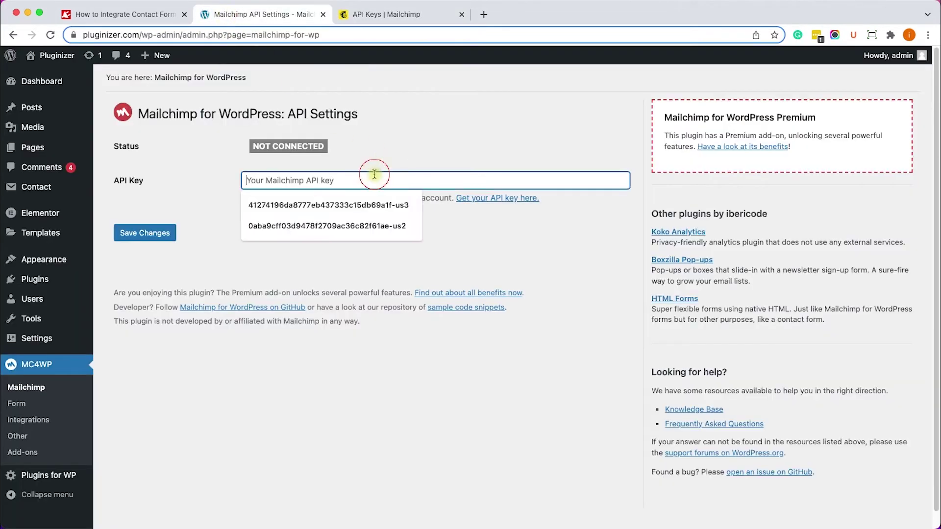
{"action": "key", "text": "super+v"}
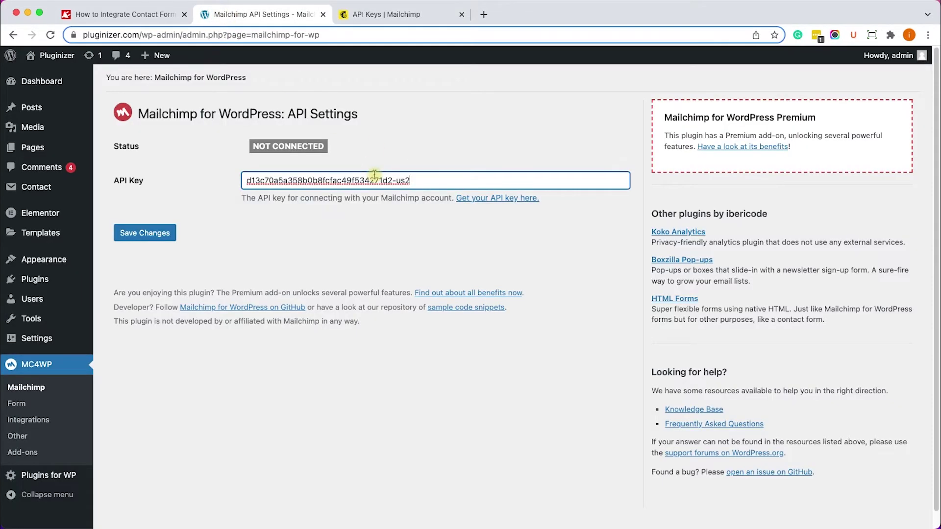
{"action": "left_click", "coordinate": [145, 234]}
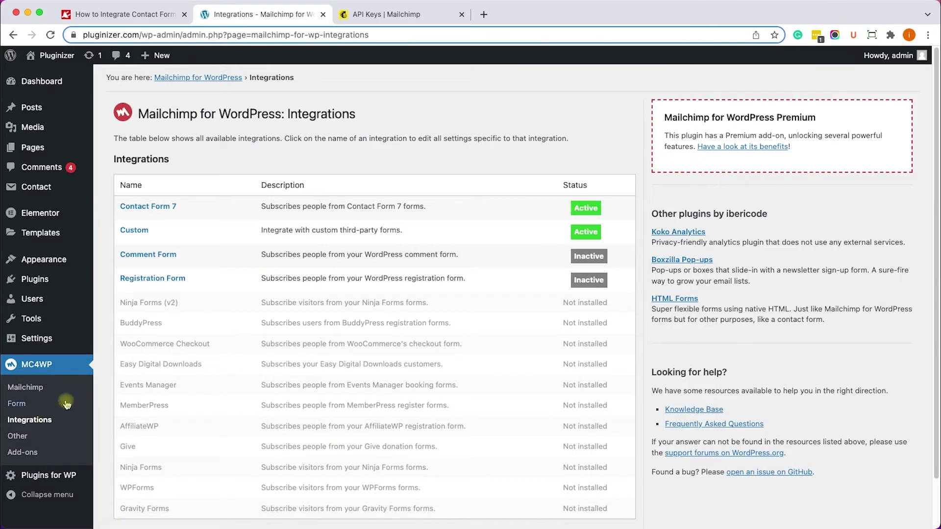
- Save the Contact Form 7 integration (PFWP list, no double opt-in) and copy the [mc4wp_checkbox] tag
{"action": "left_click", "coordinate": [142, 208]}
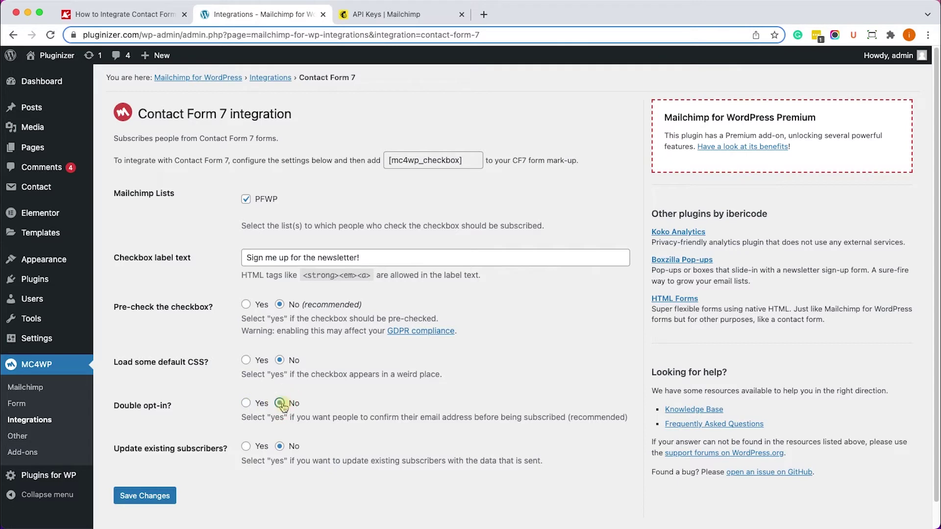
{"action": "left_click", "coordinate": [155, 496]}
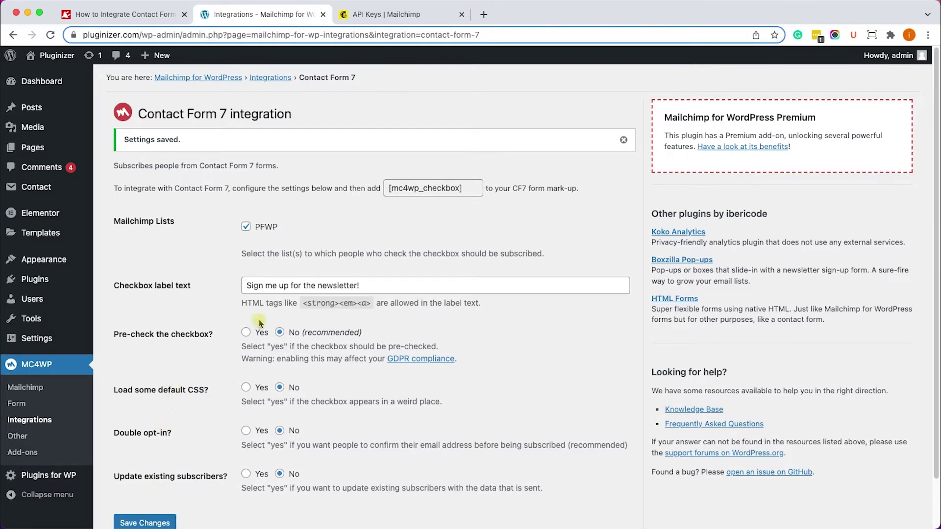
{"action": "left_click", "coordinate": [414, 188]}
{"action": "right_click", "coordinate": [414, 186]}
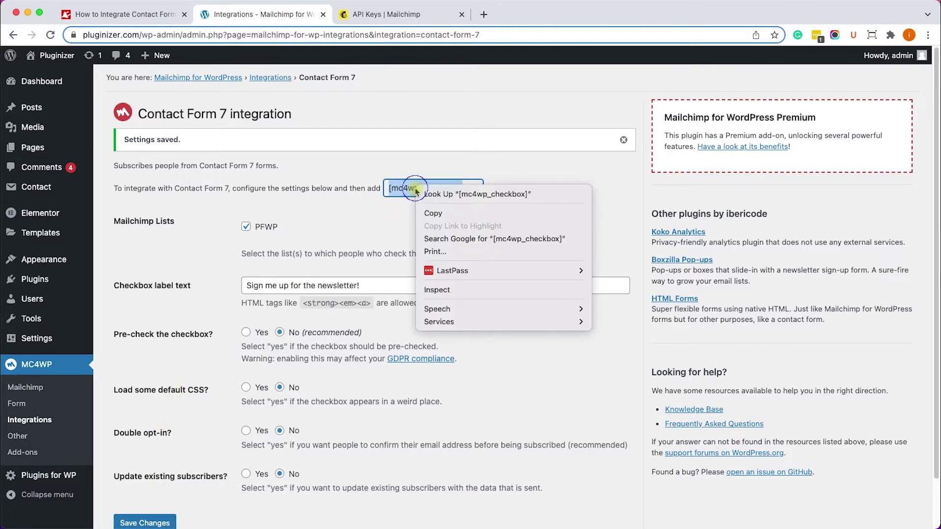
{"action": "left_click", "coordinate": [427, 213]}
{"action": "left_click", "coordinate": [422, 189]}
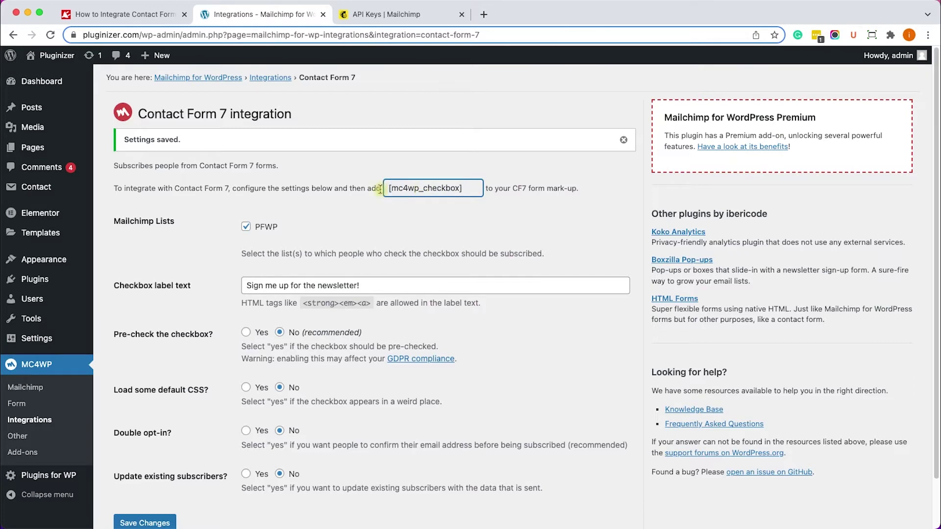
{"action": "mouse_move", "coordinate": [42, 188]}
{"action": "left_click", "coordinate": [137, 193]}
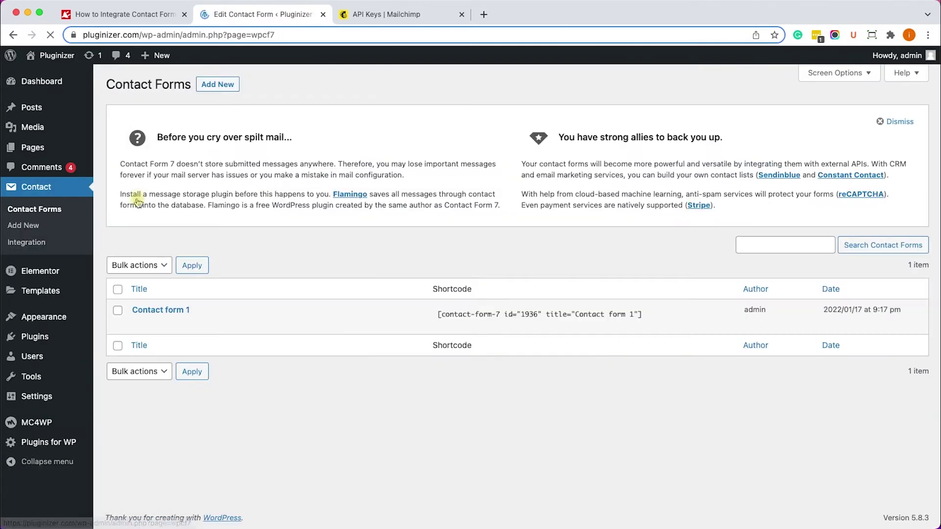
- Paste [mc4wp_checkbox] on a new line above [submit] in Contact form 1 and save it
{"action": "left_click", "coordinate": [139, 325]}
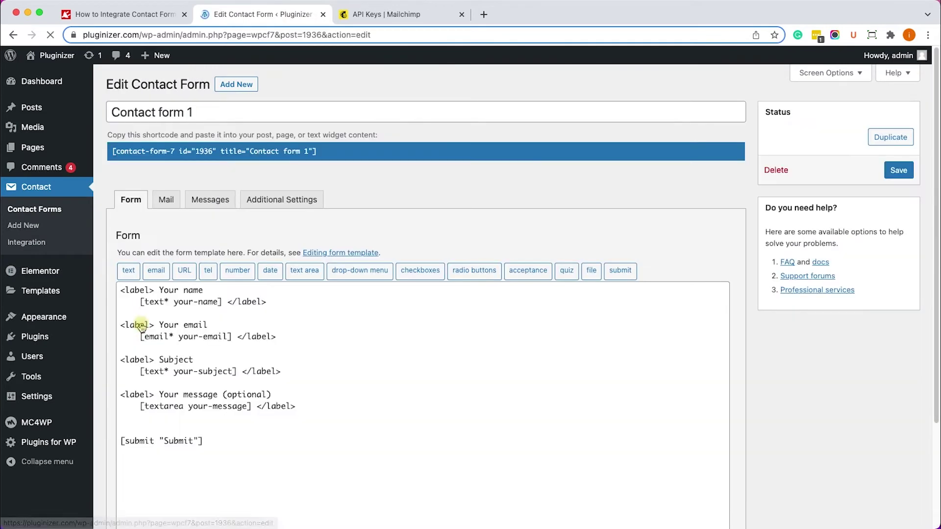
{"action": "scroll", "coordinate": [237, 347], "scroll_direction": "down", "scroll_amount": 1}
{"action": "left_click", "coordinate": [309, 395]}
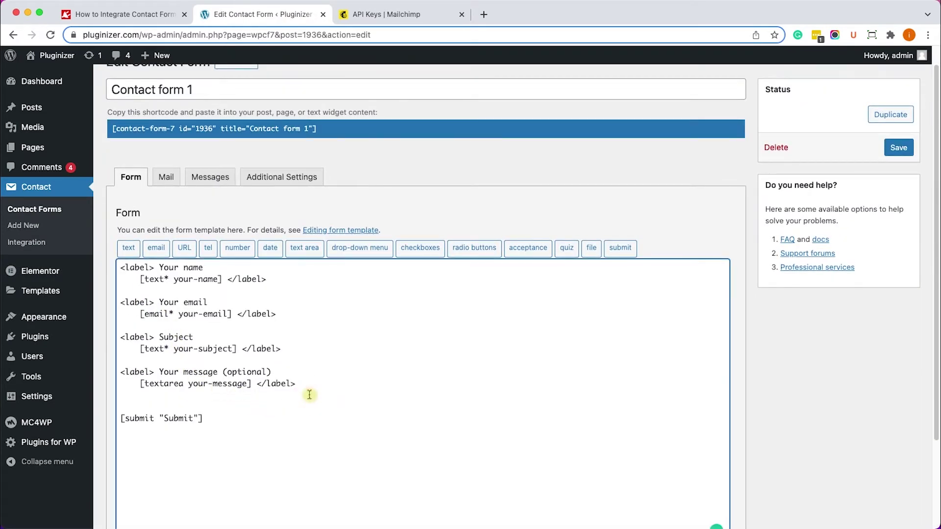
{"action": "key", "text": "Return"}
{"action": "key", "text": "super+v"}
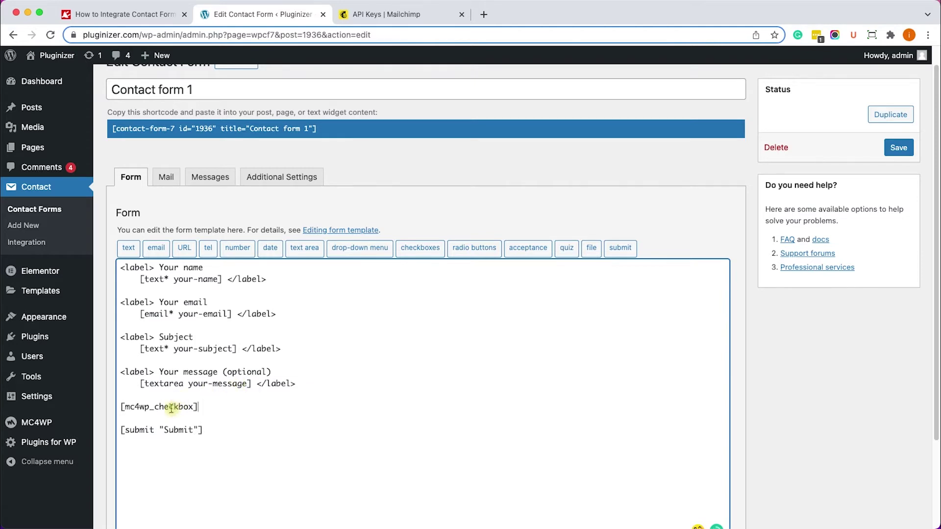
{"action": "left_click", "coordinate": [898, 148]}
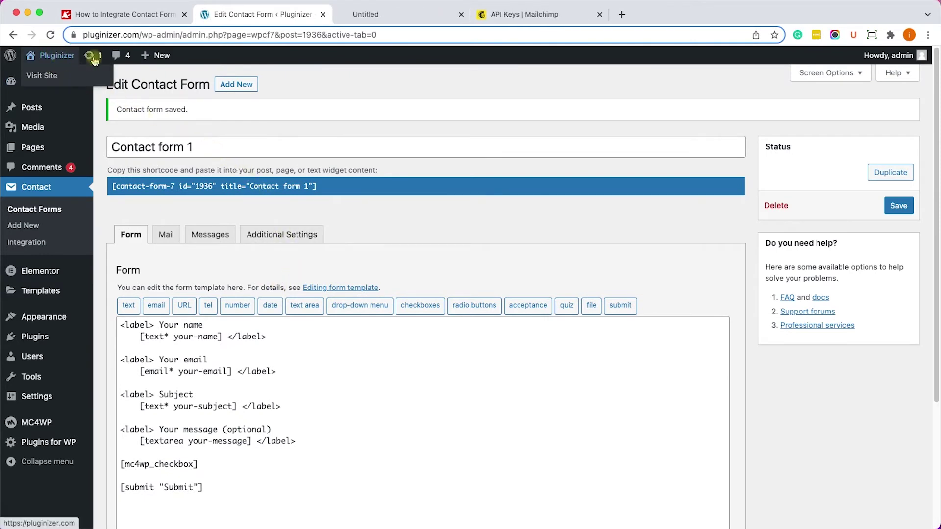
{"action": "left_click", "coordinate": [58, 59], "text": "super"}
- Tick and untick the 'Sign me up for the newsletter!' checkbox on the live contact form
{"action": "left_click", "coordinate": [414, 14]}
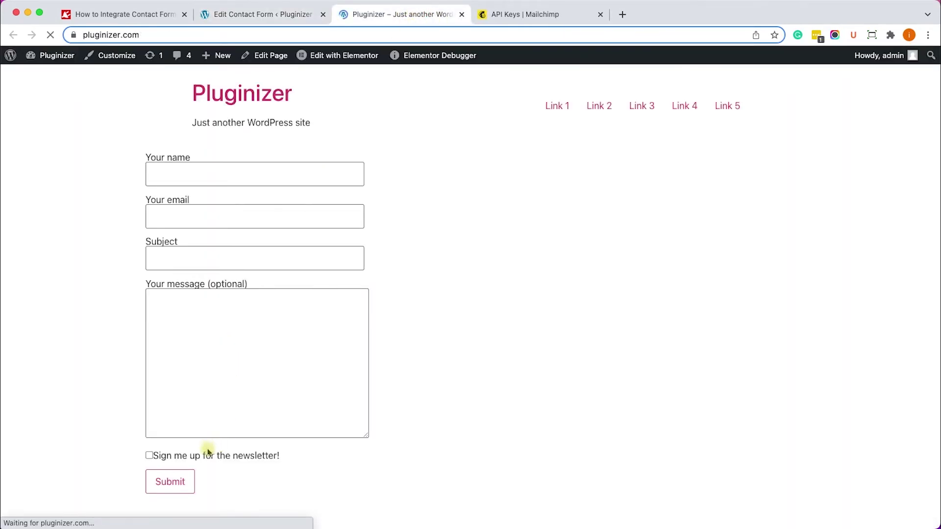
{"action": "left_click_drag", "start_coordinate": [251, 457], "coordinate": [273, 461]}
{"action": "left_click", "coordinate": [236, 461]}
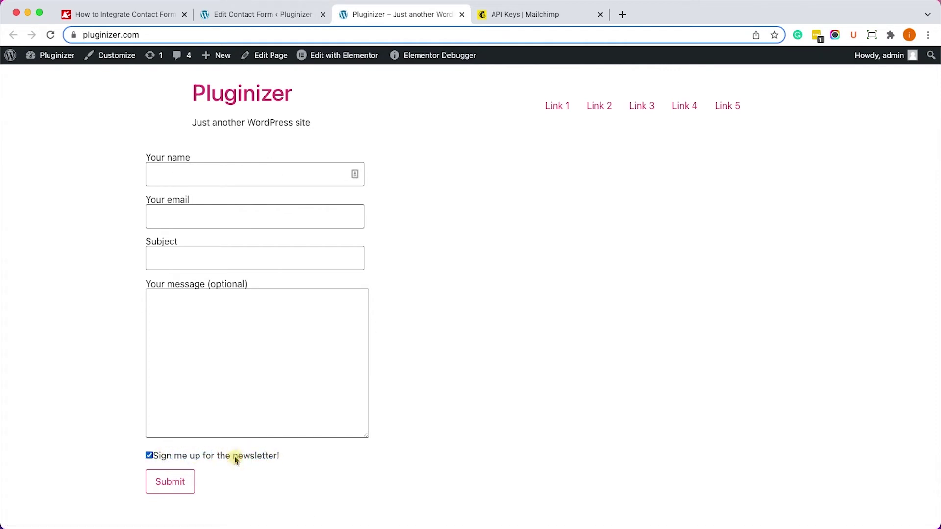
{"action": "left_click", "coordinate": [236, 460]}
{"action": "left_click", "coordinate": [147, 14]}
- Copy the tutorial's <input type="hidden" name="mc4wp-subscribe" value="1" /> code line
{"action": "scroll", "coordinate": [318, 294], "scroll_direction": "down", "scroll_amount": 20}
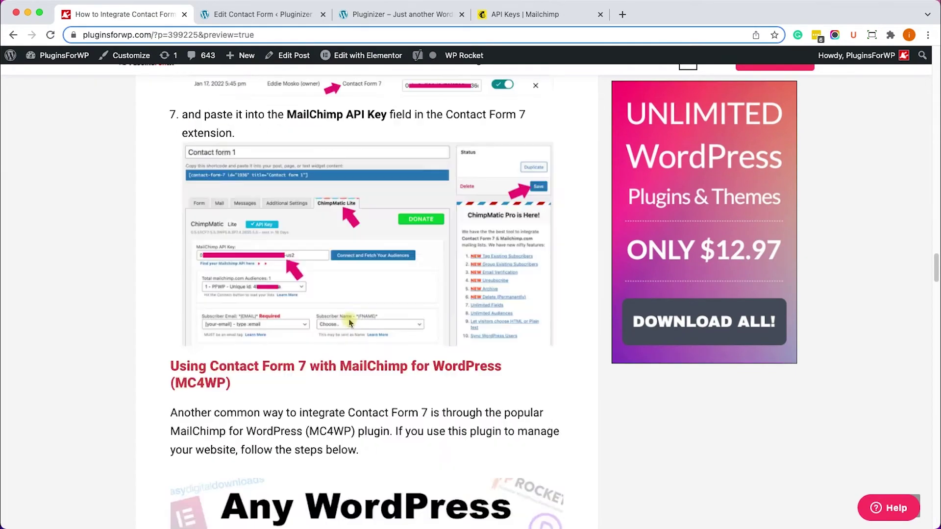
{"action": "scroll", "coordinate": [350, 322], "scroll_direction": "down", "scroll_amount": 15}
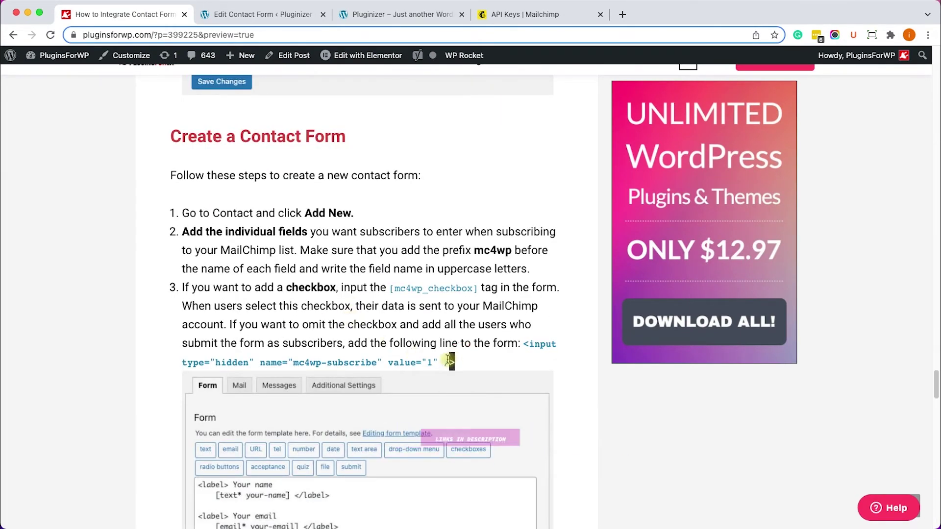
{"action": "left_click_drag", "start_coordinate": [453, 362], "coordinate": [522, 344]}
{"action": "right_click", "coordinate": [522, 344]}
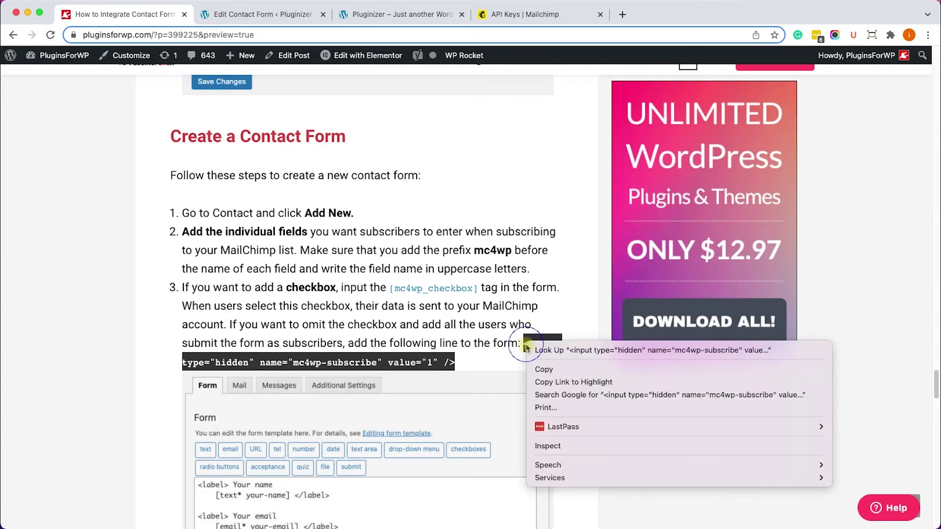
{"action": "left_click", "coordinate": [543, 369]}
{"action": "left_click", "coordinate": [537, 346]}
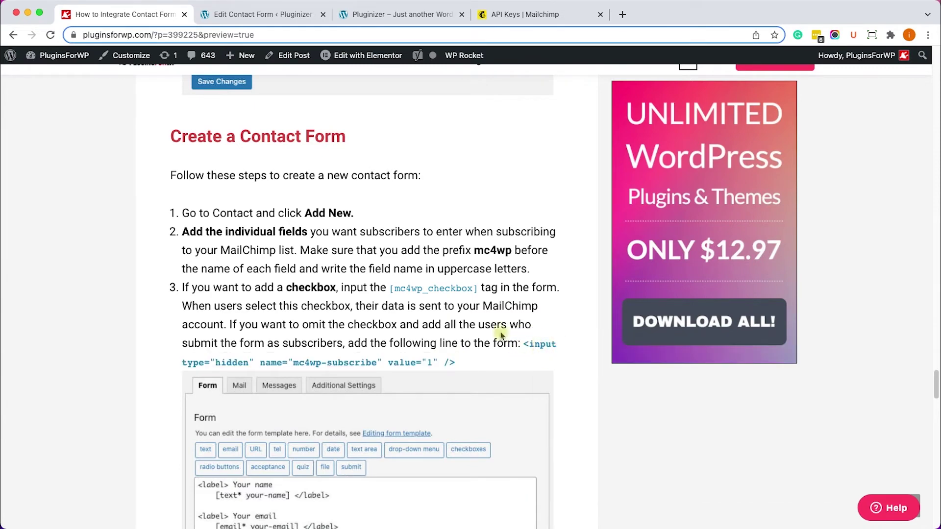
{"action": "left_click", "coordinate": [253, 15]}
- Swap Contact form 1's [mc4wp_checkbox] tag for the hidden mc4wp-subscribe input line and save
{"action": "scroll", "coordinate": [431, 376], "scroll_direction": "down", "scroll_amount": 2}
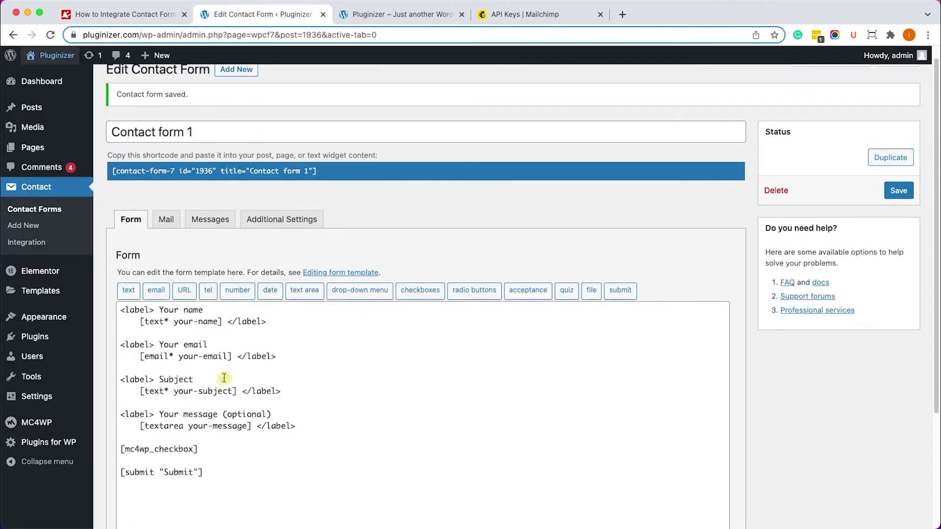
{"action": "left_click_drag", "start_coordinate": [198, 433], "coordinate": [117, 429]}
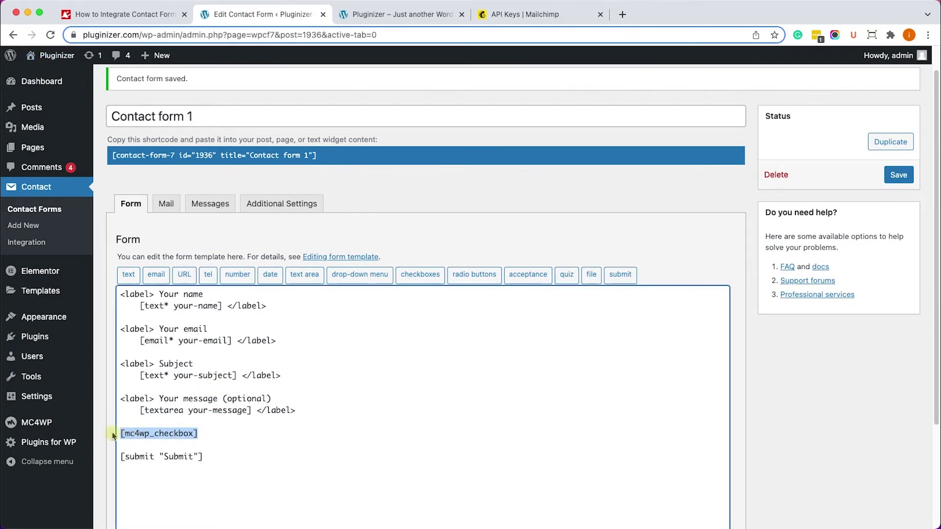
{"action": "key", "text": "BackSpace"}
{"action": "key", "text": "super+v"}
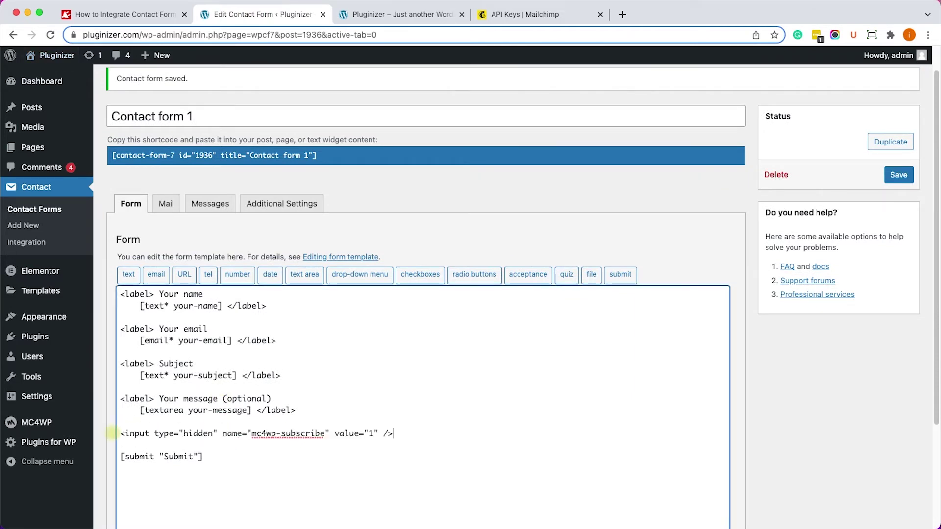
{"action": "scroll", "coordinate": [246, 370], "scroll_direction": "down", "scroll_amount": 5}
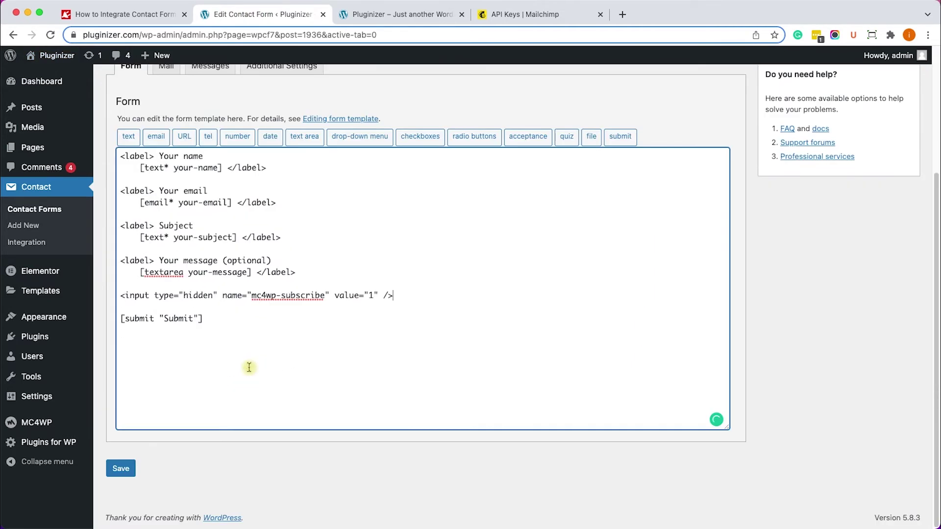
{"action": "left_click", "coordinate": [119, 470]}
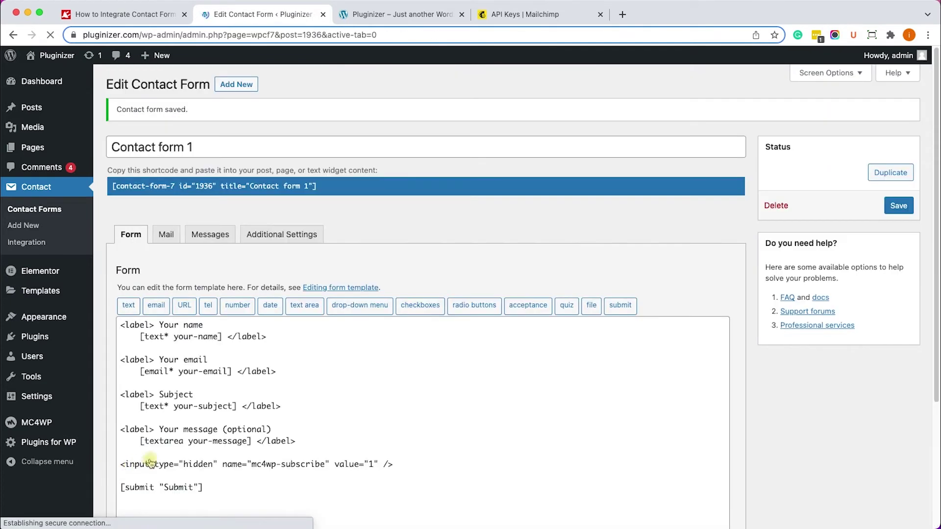
{"action": "left_click", "coordinate": [385, 15]}
- Reload the site's contact page, submit a test message through the checkbox-free form, then return to Mailchimp
{"action": "left_click", "coordinate": [51, 34]}
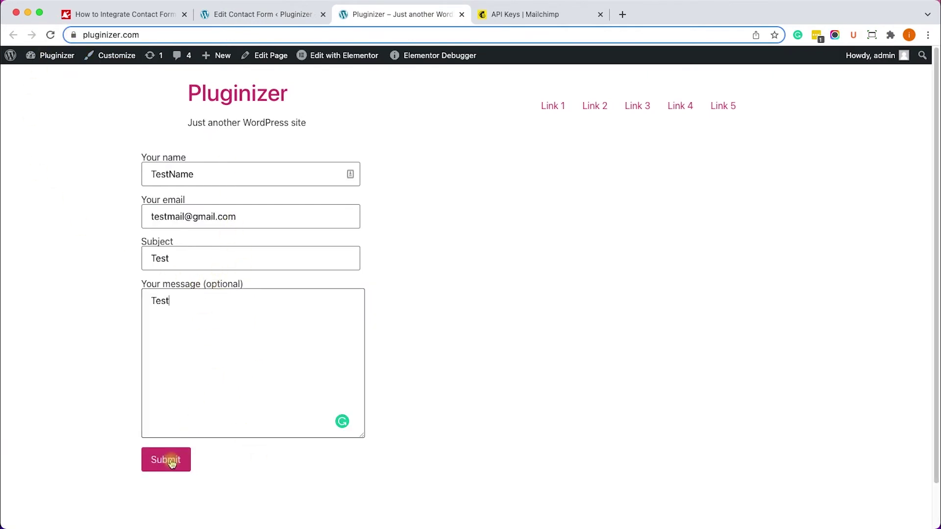
{"action": "left_click", "coordinate": [172, 463]}
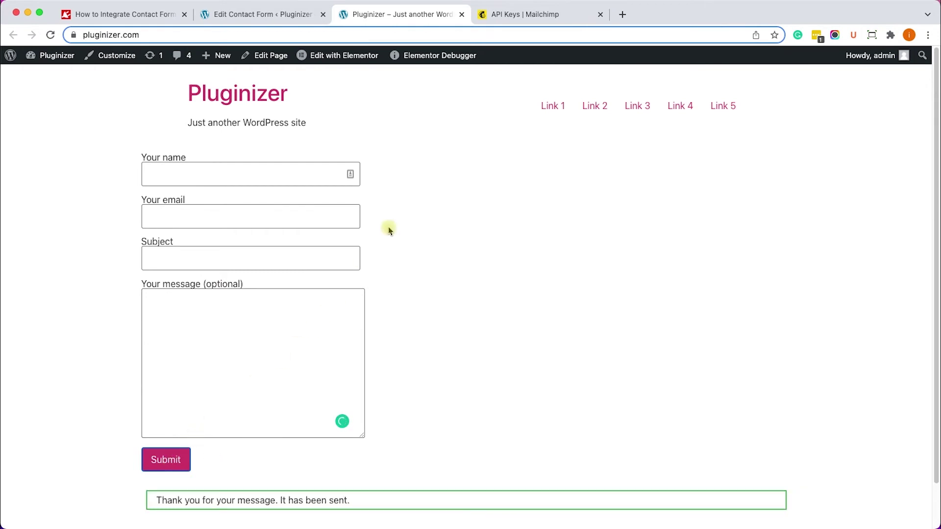
{"action": "left_click", "coordinate": [531, 19]}
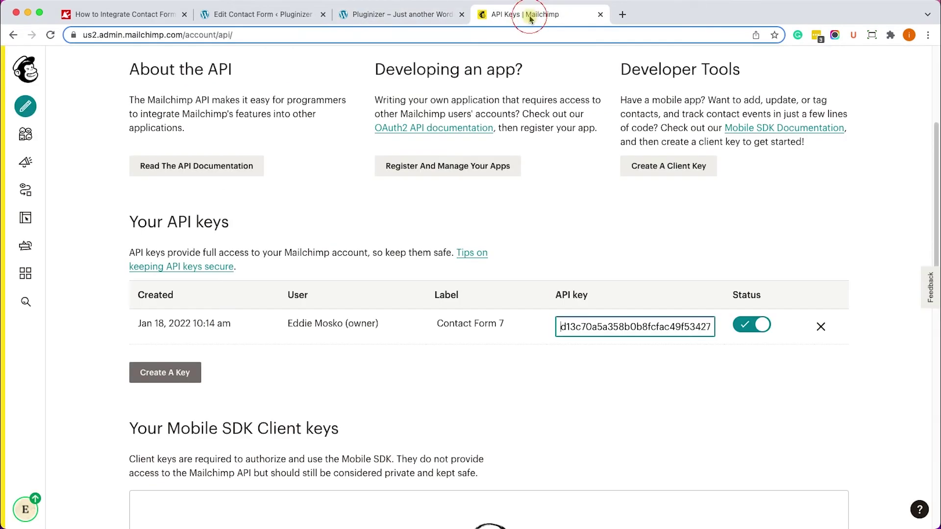
- Open the 3 contacts of the PFWP audience to find the new test contact
{"action": "left_click", "coordinate": [25, 132]}
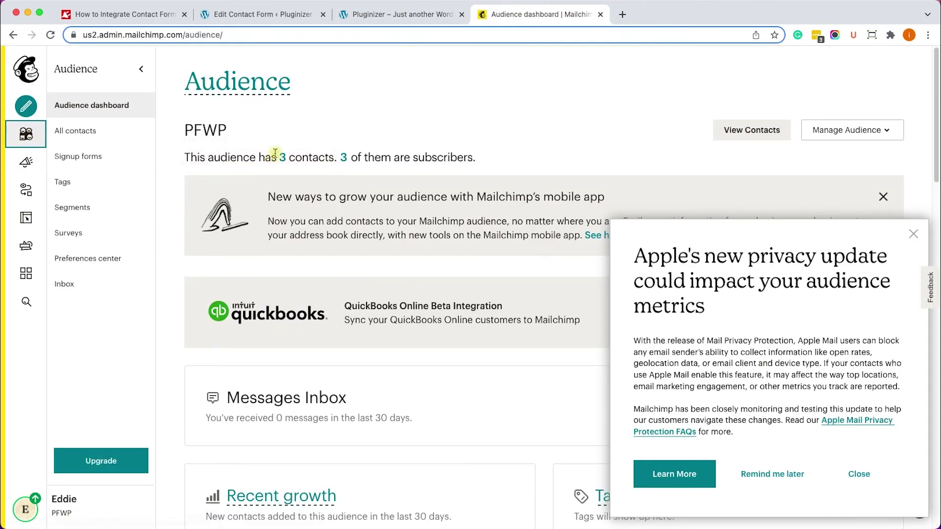
{"action": "left_click", "coordinate": [283, 157]}
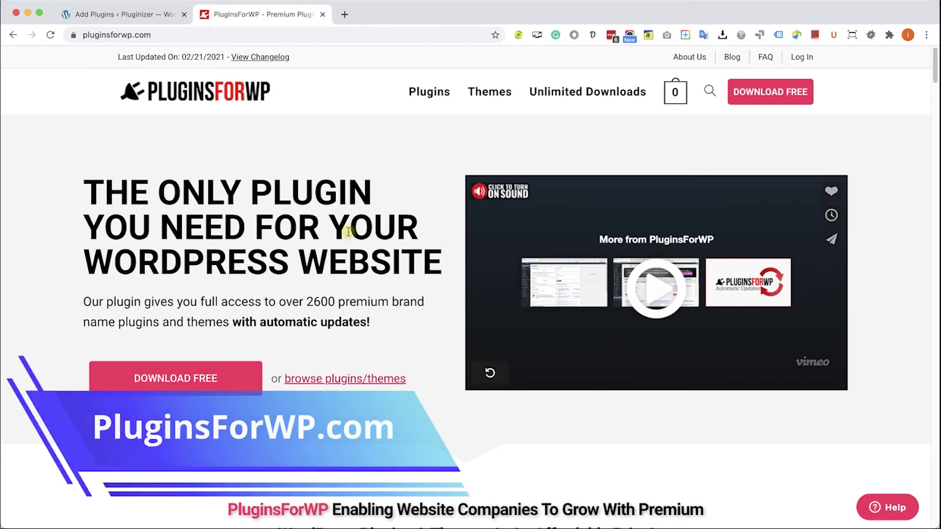
- Download the free PluginsForWP plugin manager zip and close both PluginsForWP tabs
{"action": "left_click", "coordinate": [190, 379]}
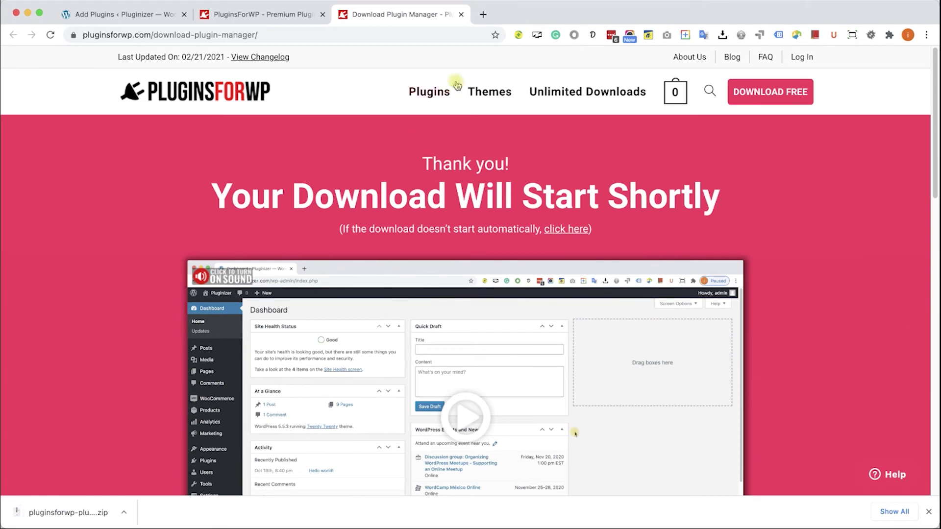
{"action": "left_click", "coordinate": [461, 14]}
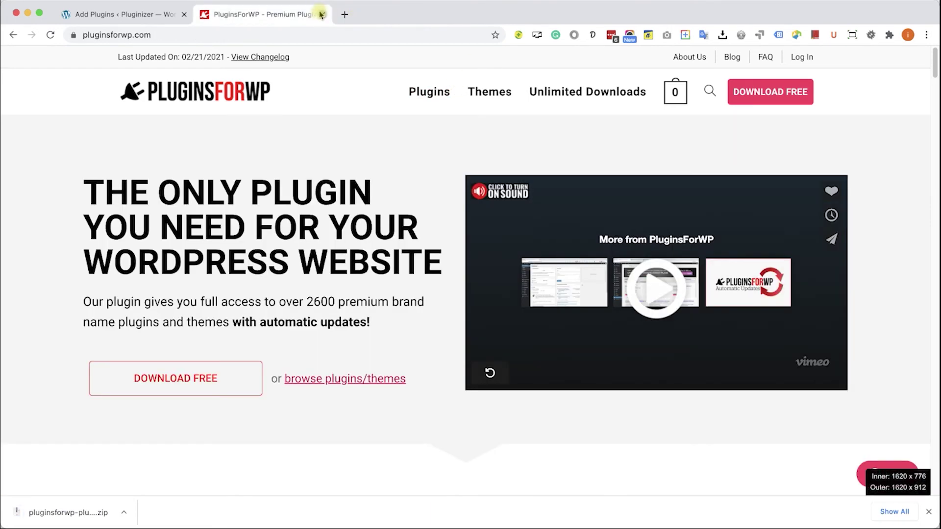
{"action": "left_click", "coordinate": [321, 15]}
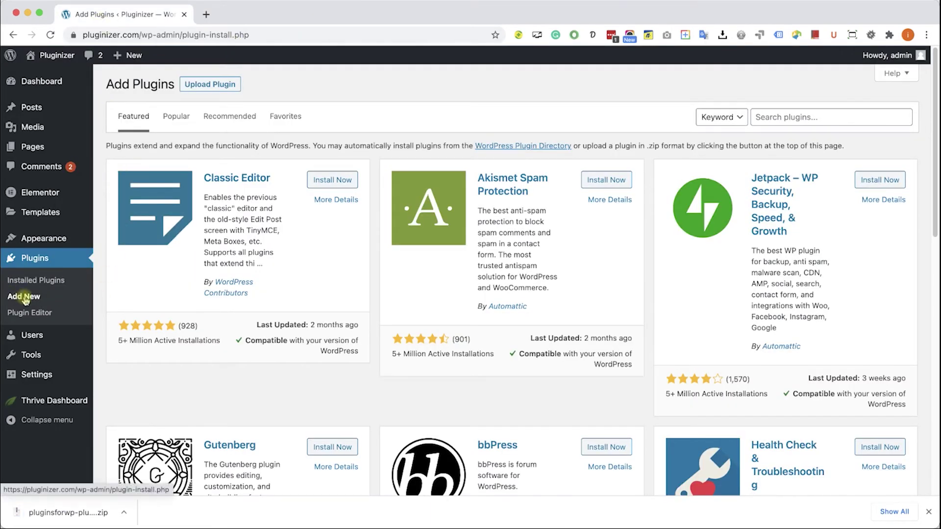
- Upload the downloaded zip, then install and activate the PluginsForWP Plugin Manager
{"action": "left_click", "coordinate": [213, 87]}
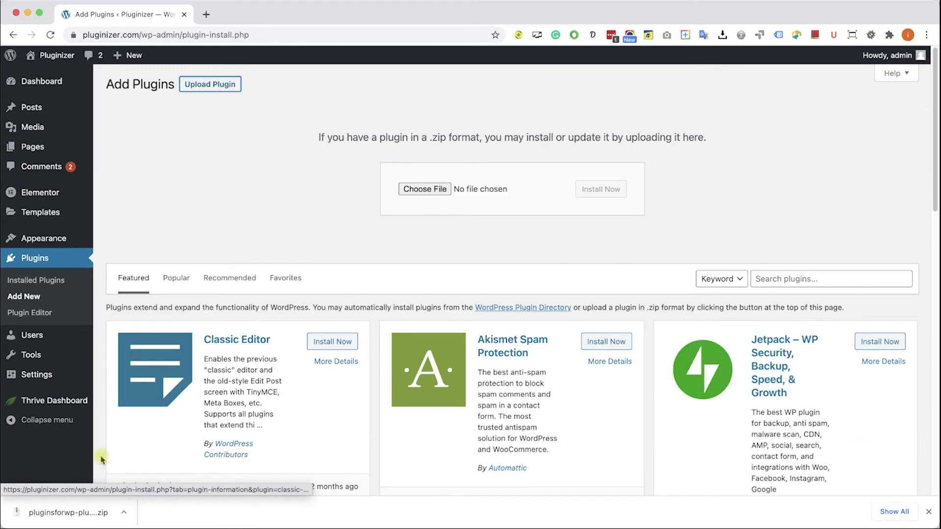
{"action": "left_click_drag", "start_coordinate": [74, 513], "coordinate": [424, 190]}
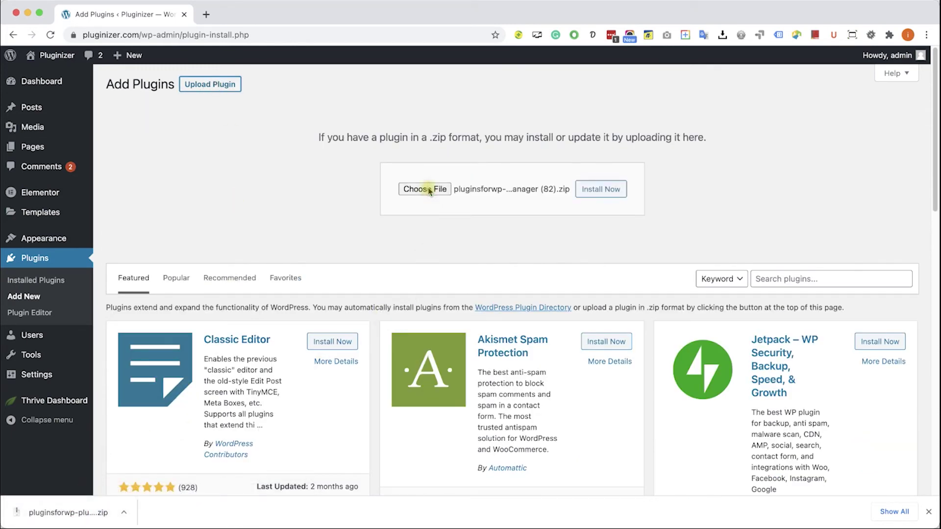
{"action": "left_click", "coordinate": [601, 190]}
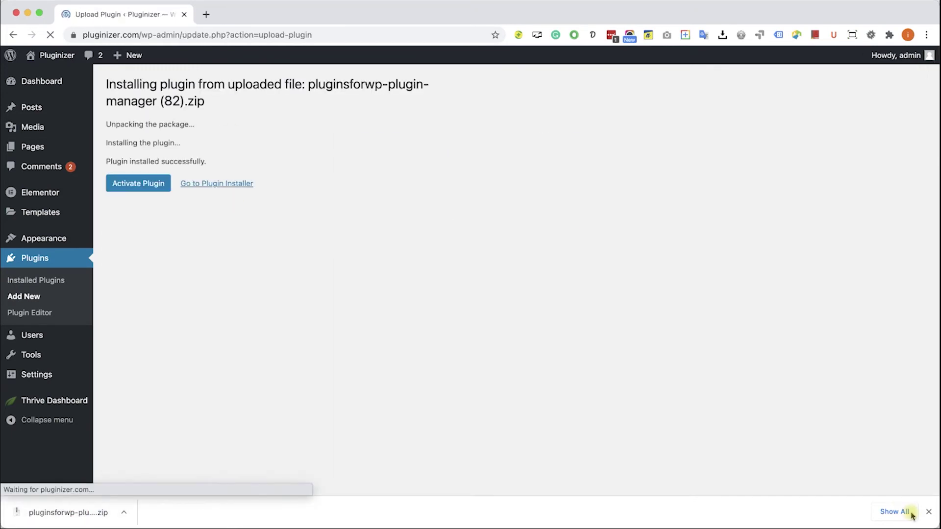
{"action": "left_click", "coordinate": [925, 515]}
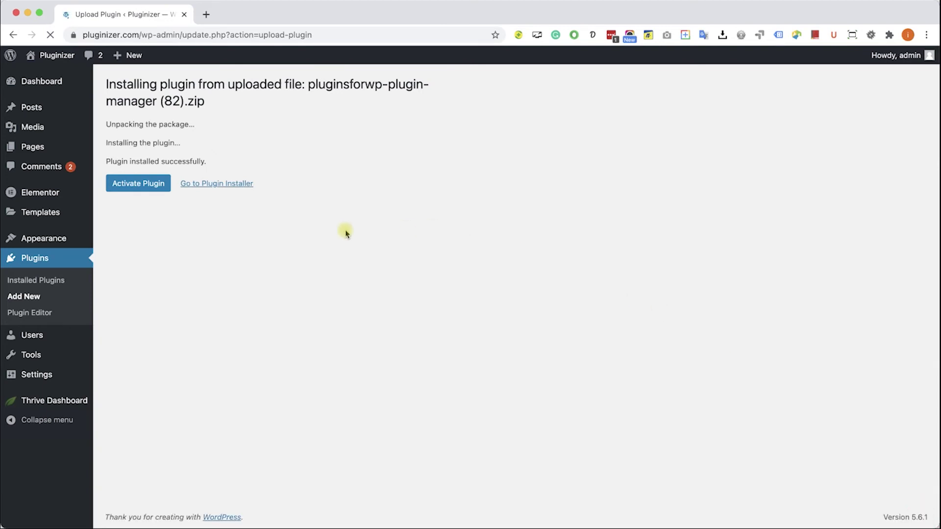
{"action": "left_click", "coordinate": [148, 185]}
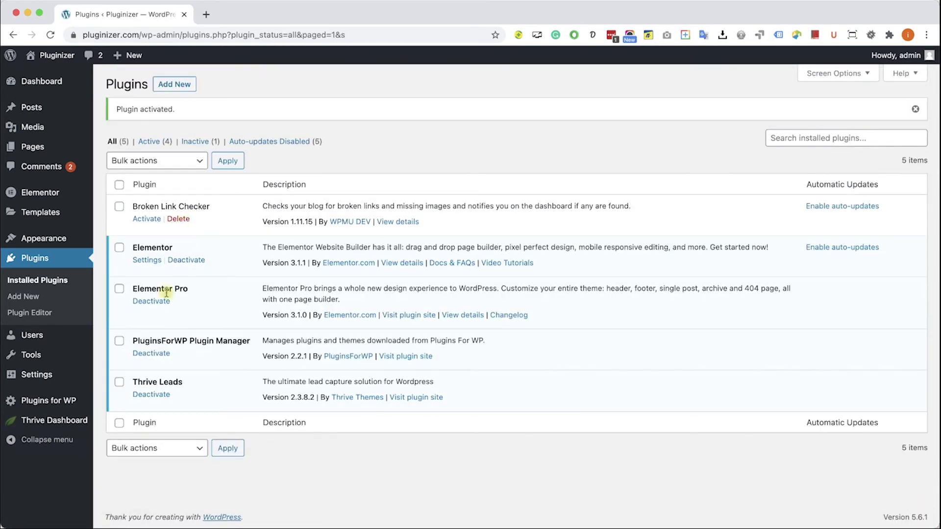
{"action": "left_click", "coordinate": [53, 402]}
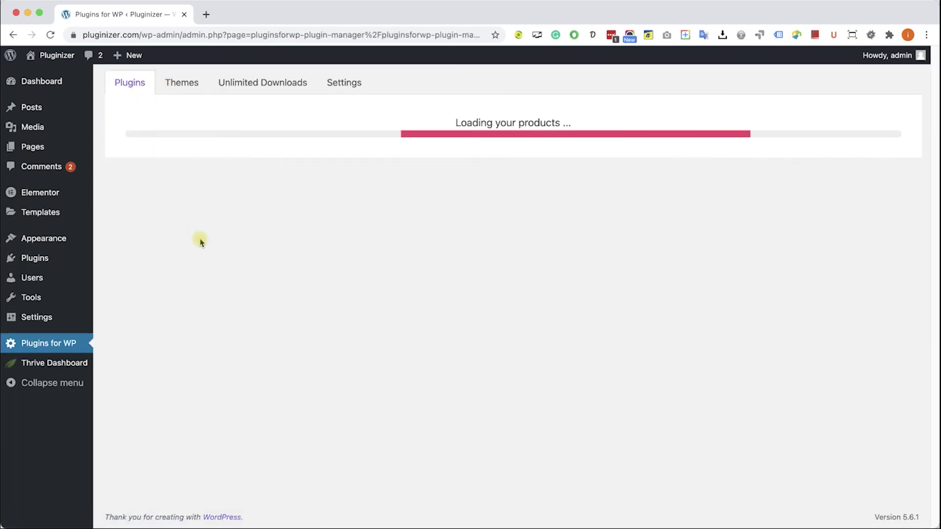
- Search the Plugins for WP catalogue for 'woocommerce'
{"action": "scroll", "coordinate": [412, 130], "scroll_direction": "down", "scroll_amount": 2}
{"action": "left_click", "coordinate": [836, 120]}
{"action": "type", "text": "woocommerce"}
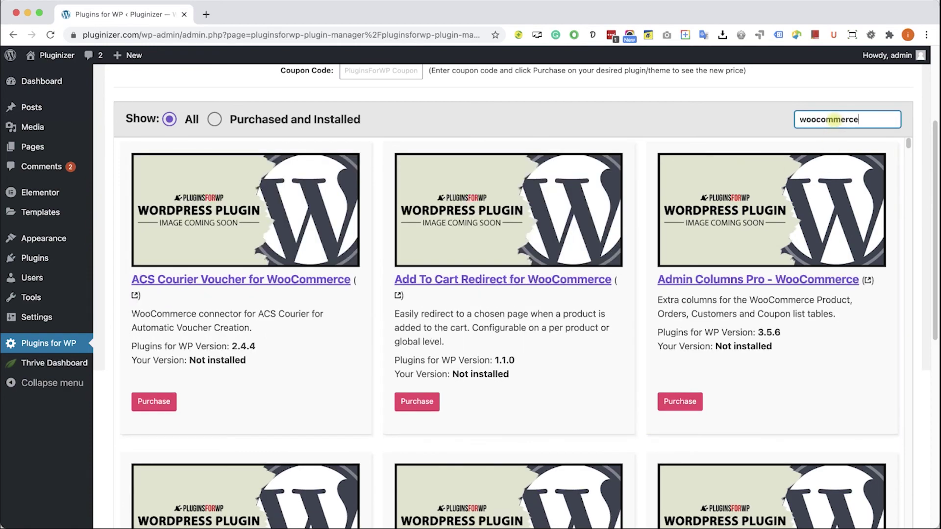
- Open the $4.99 MailChimp for WooCommerce Memberships checkout, then close it
{"action": "scroll", "coordinate": [607, 350], "scroll_direction": "down", "scroll_amount": 4}
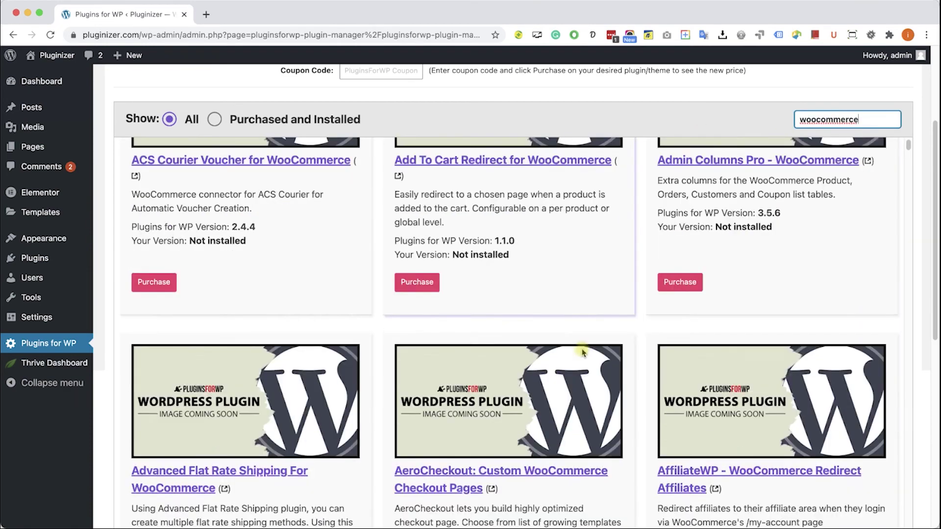
{"action": "scroll", "coordinate": [607, 355], "scroll_direction": "down", "scroll_amount": 20}
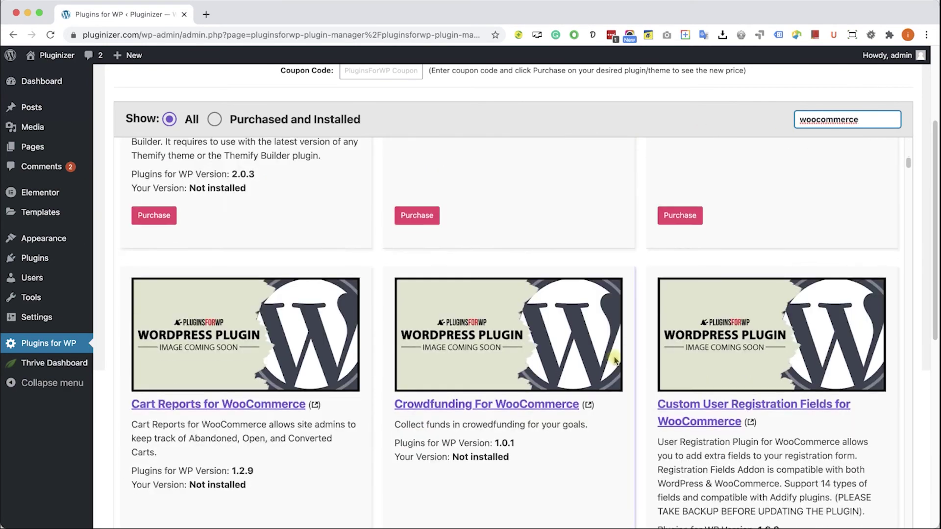
{"action": "scroll", "coordinate": [615, 361], "scroll_direction": "down", "scroll_amount": 15}
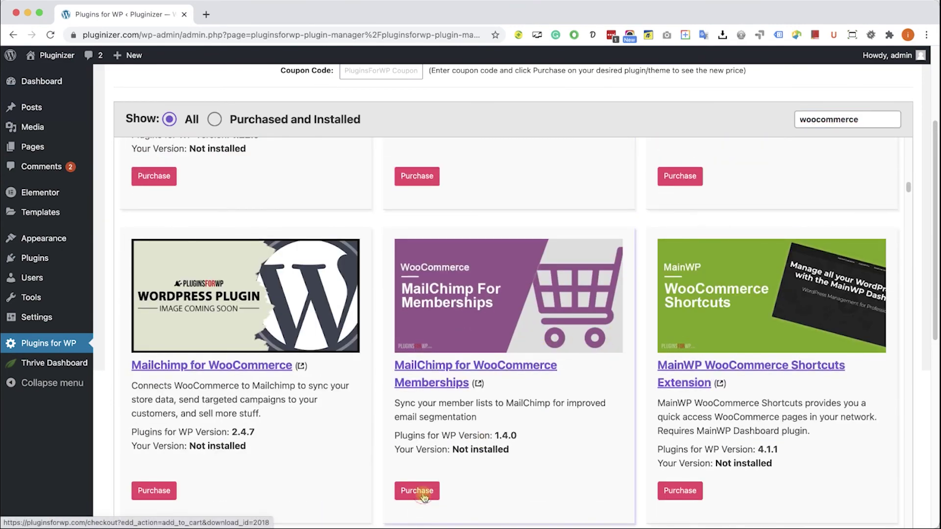
{"action": "left_click", "coordinate": [414, 493]}
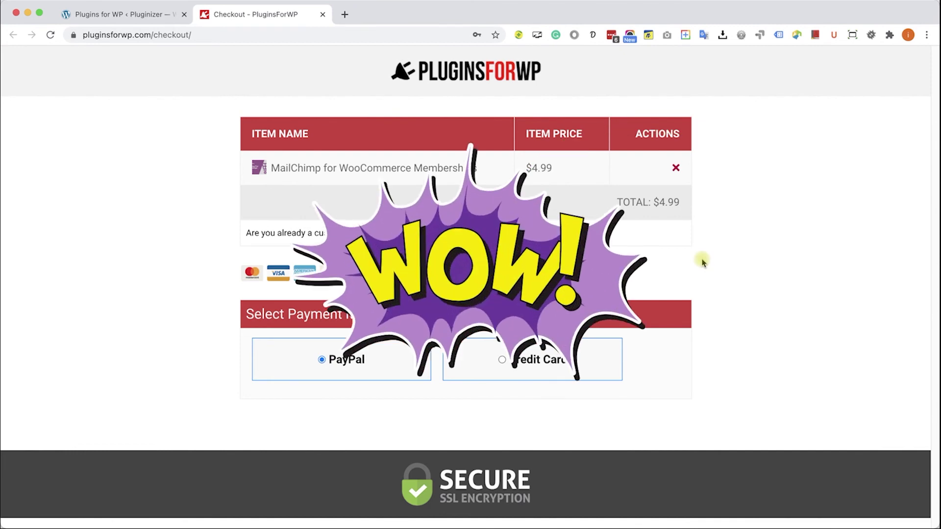
{"action": "left_click", "coordinate": [323, 14]}
{"action": "scroll", "coordinate": [403, 101], "scroll_direction": "up", "scroll_amount": 3}
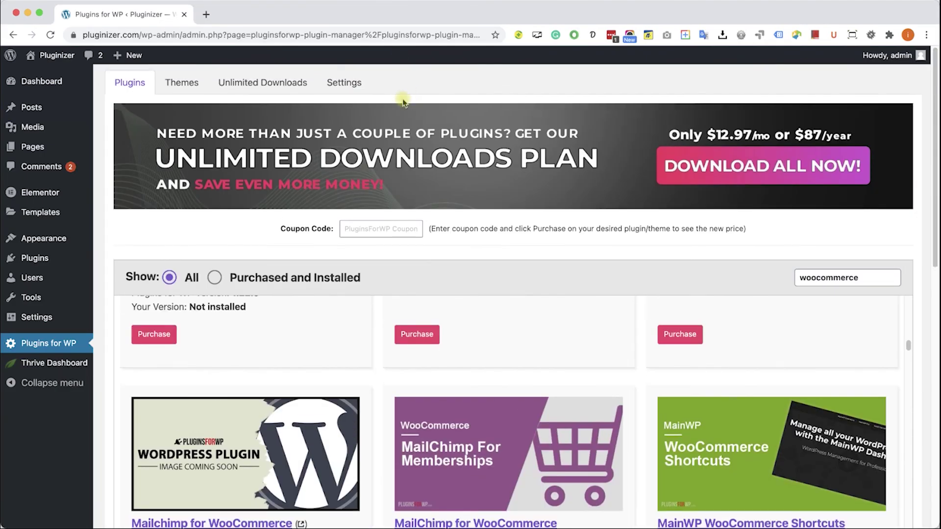
- Show the Unlimited Downloads plans: $12.97 monthly or $87 yearly
{"action": "left_click", "coordinate": [299, 93]}
{"action": "scroll", "coordinate": [435, 251], "scroll_direction": "down", "scroll_amount": 5}
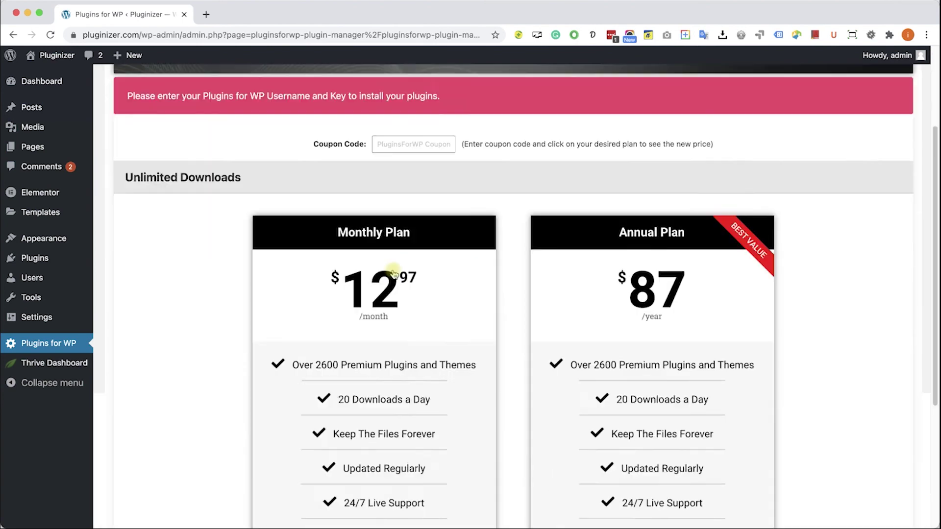